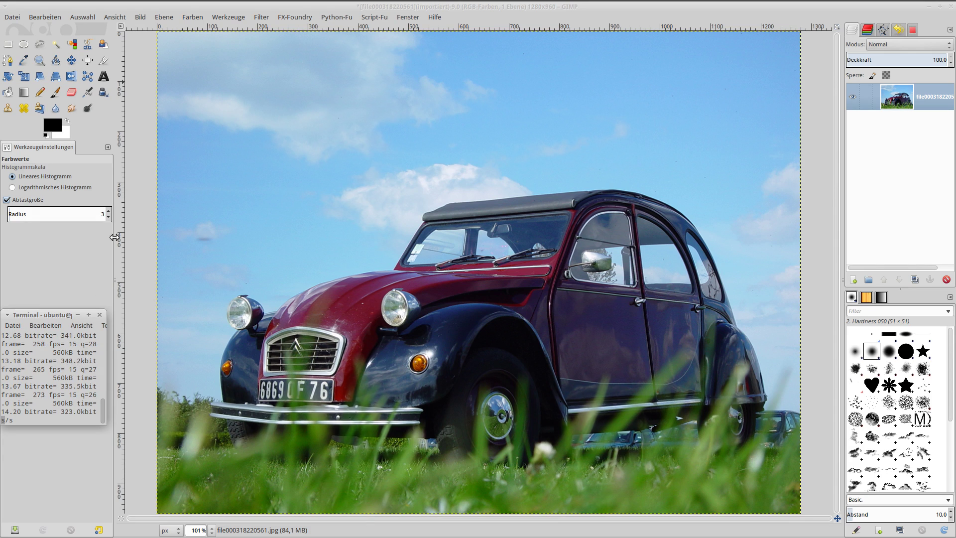
Browse the Tools menu and close it without choosing a tool.
click(235, 21)
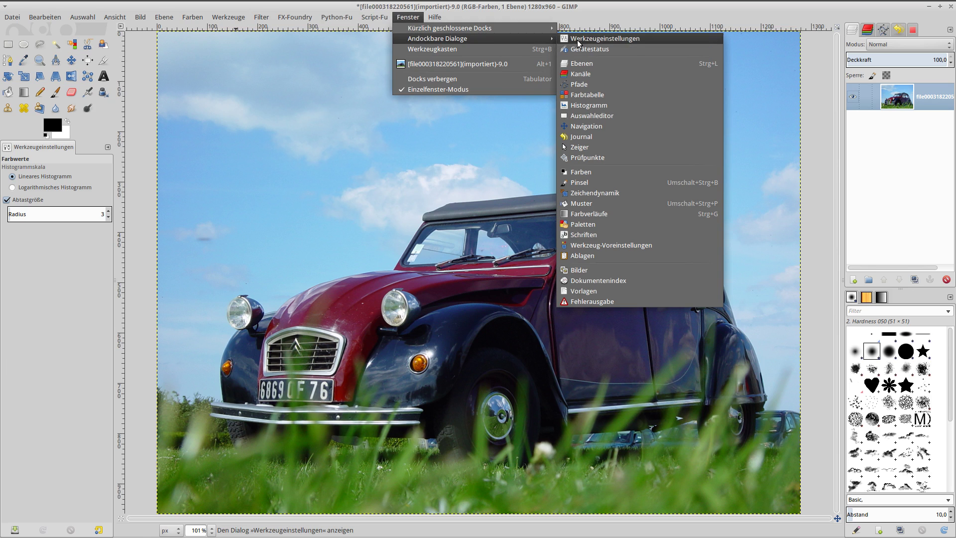
click(229, 17)
click(408, 16)
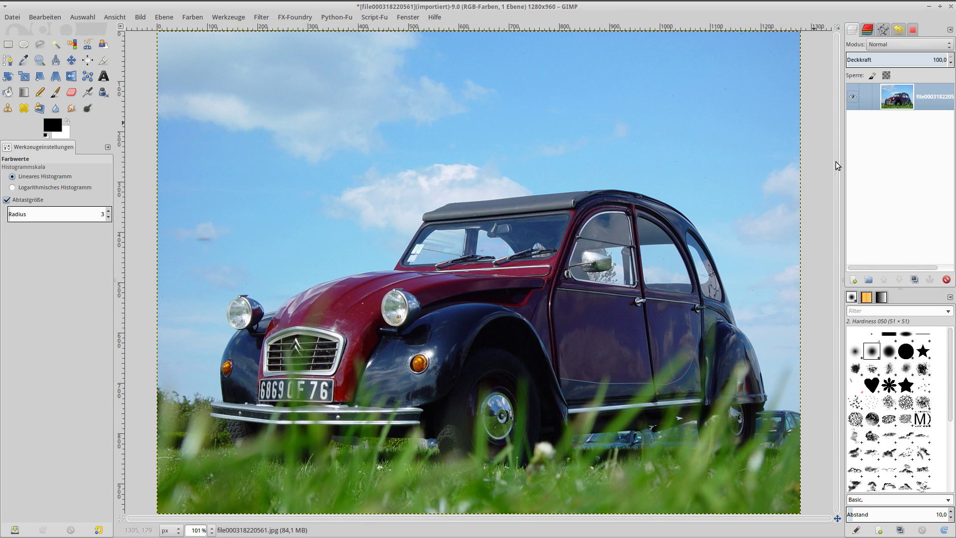
Duplicate the photo layer and hide the bottom original layer.
click(914, 279)
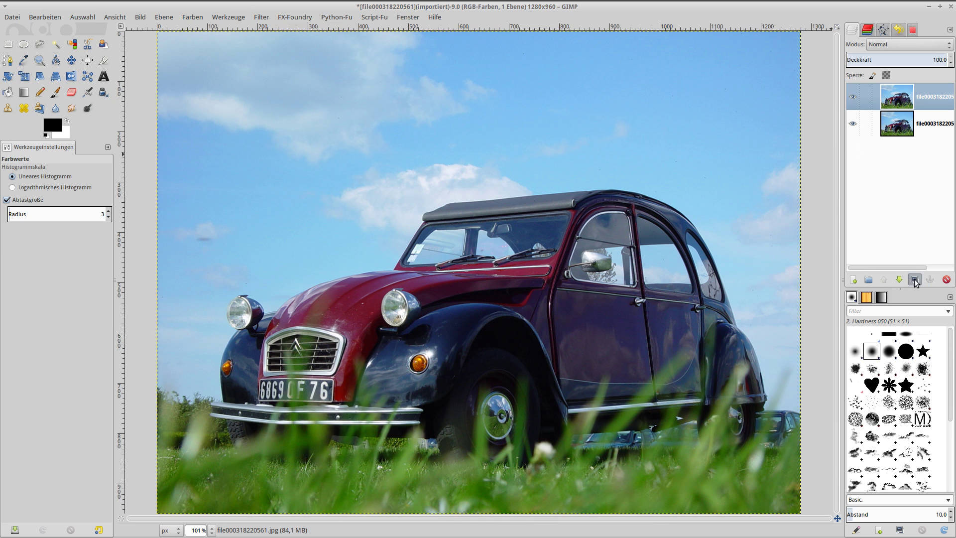
click(914, 279)
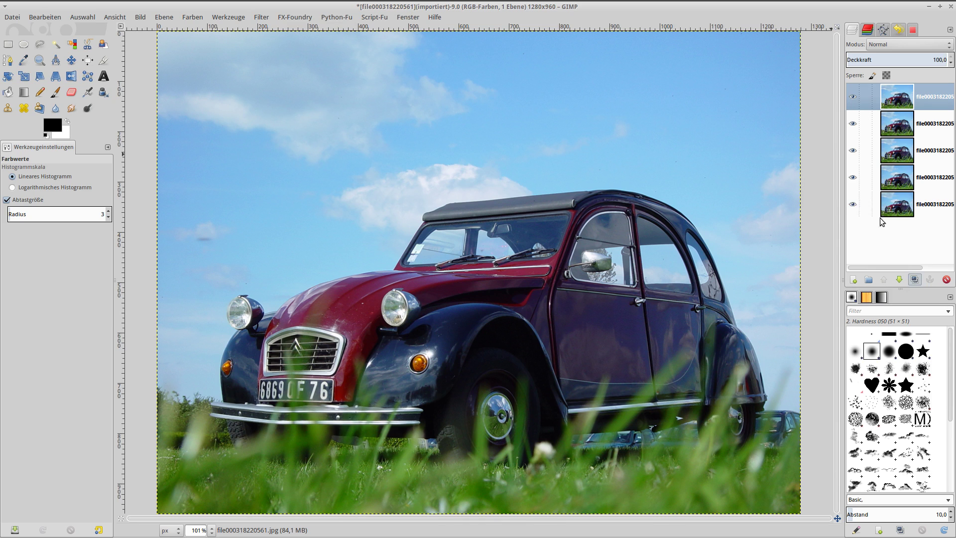
click(853, 204)
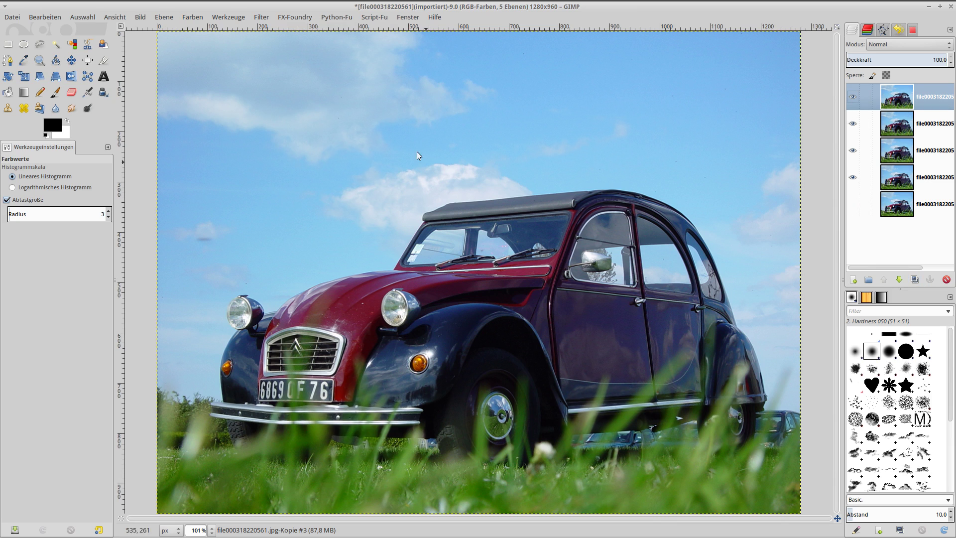
Turn the top copy into edge-sobel outlines using a GEGL operation.
click(238, 19)
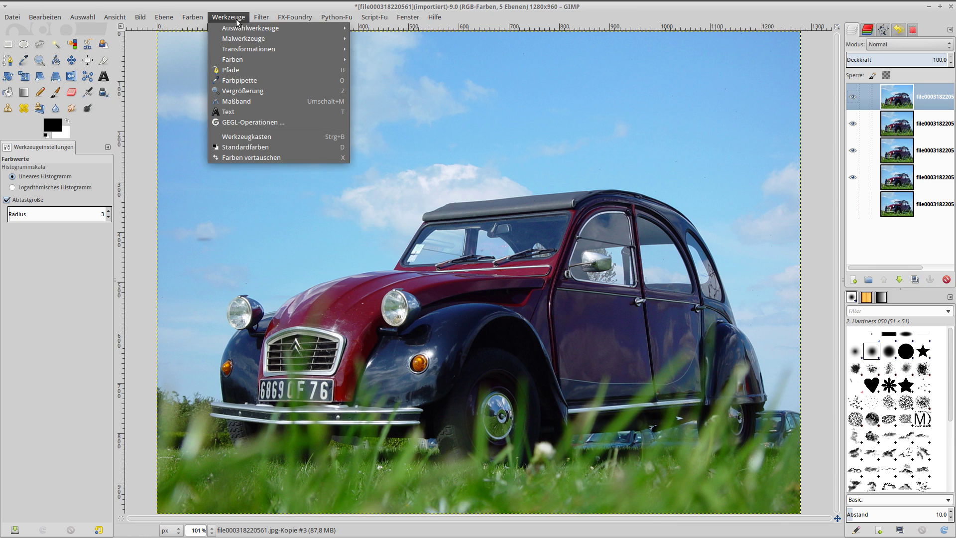
click(250, 109)
click(262, 121)
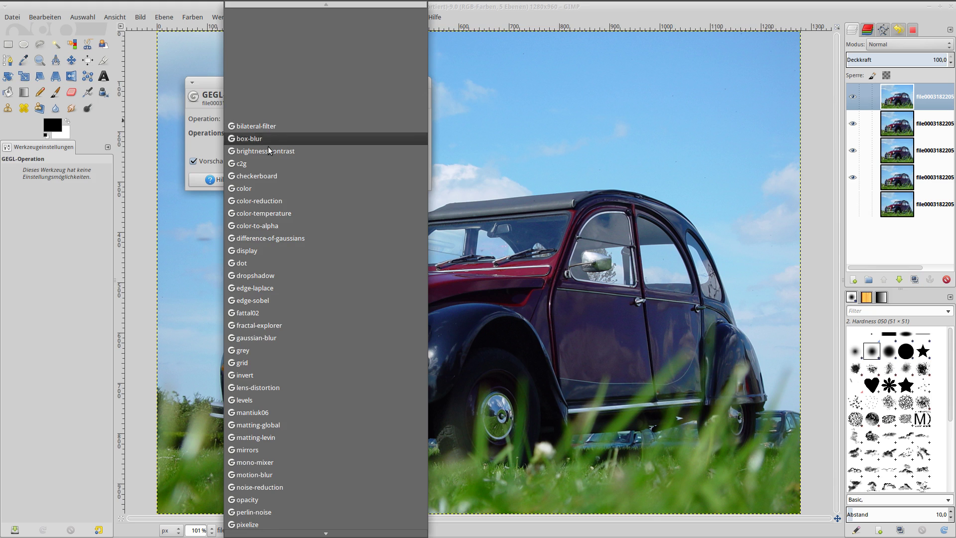
click(263, 304)
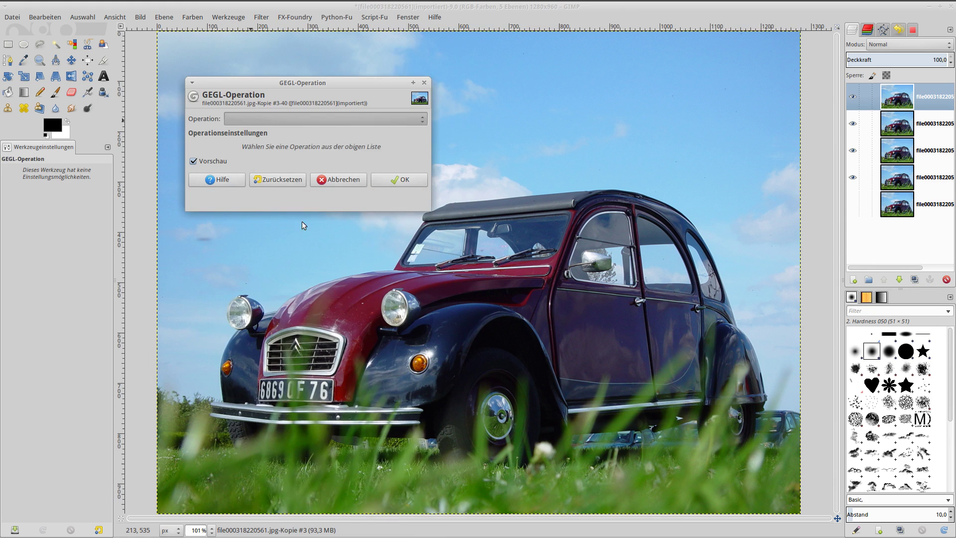
click(384, 201)
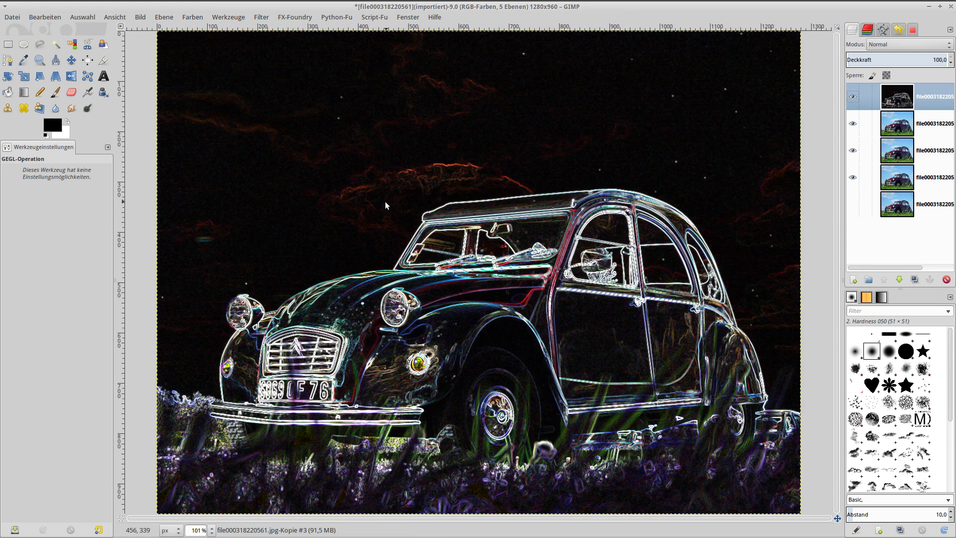
click(193, 17)
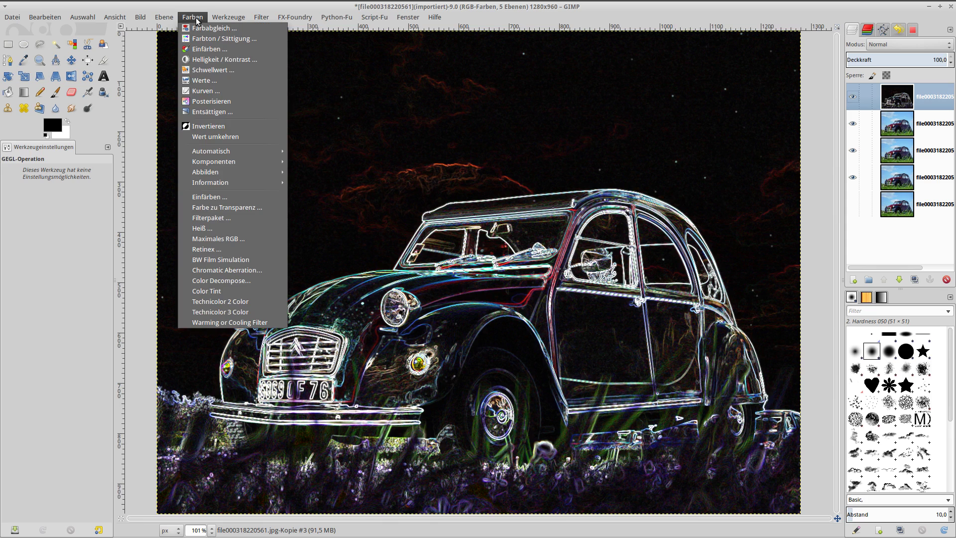
Brighten the edge layer with Levels, moving the input white point to 108.
click(203, 81)
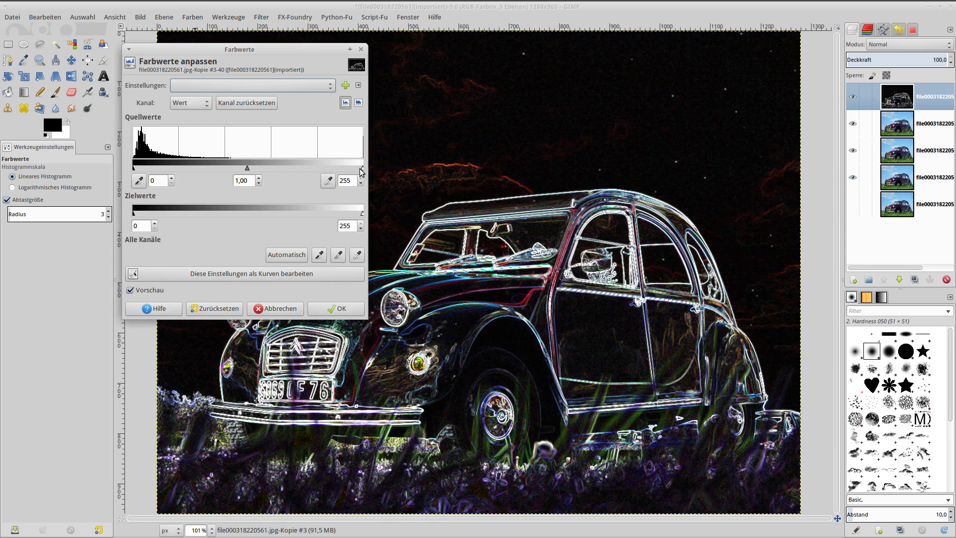
drag(362, 169, 229, 175)
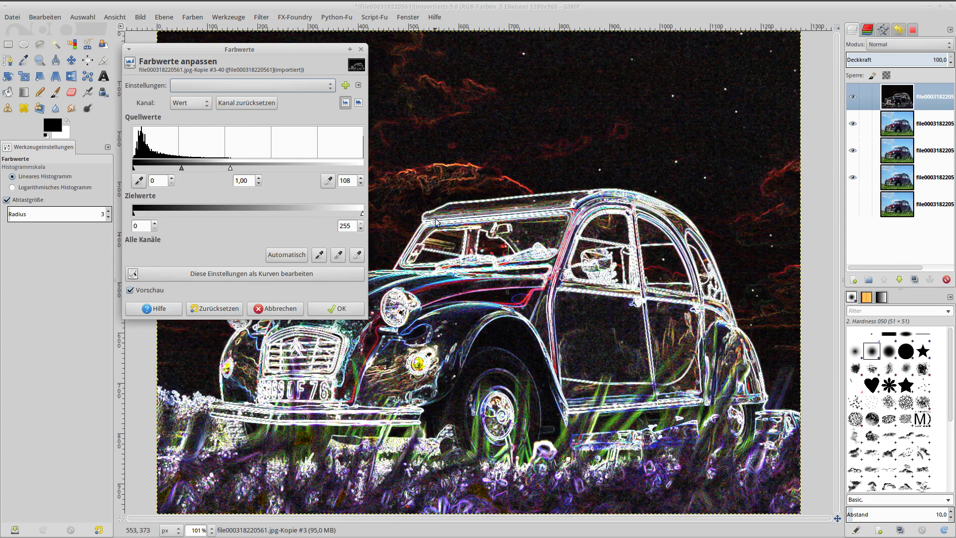
click(327, 309)
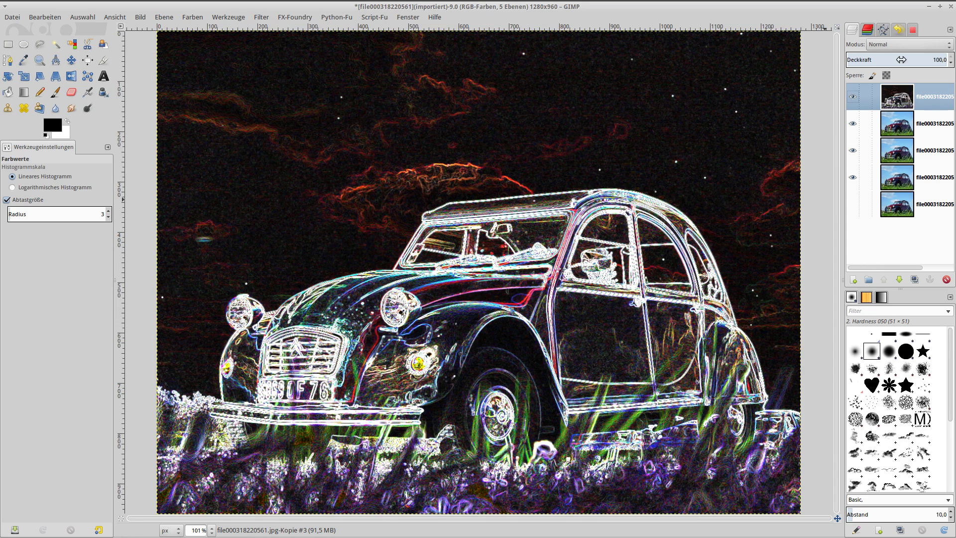
Set the top layer to Grain extract (Faser extrahieren) mode and merge it down.
click(898, 44)
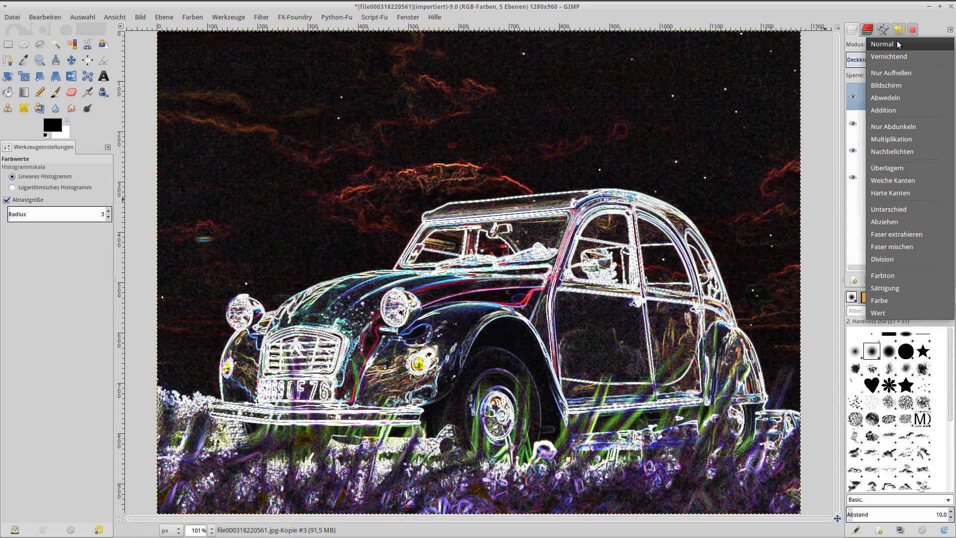
click(896, 234)
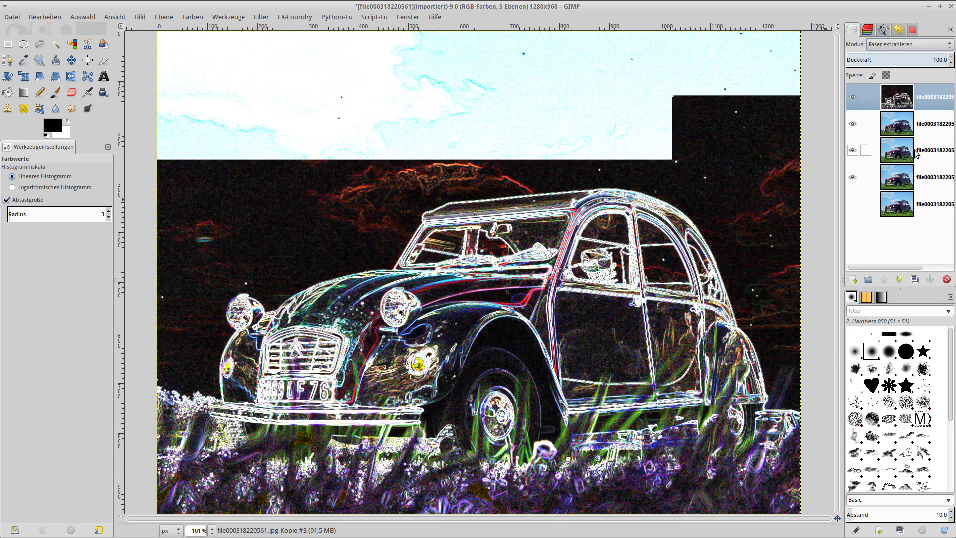
right_click(900, 99)
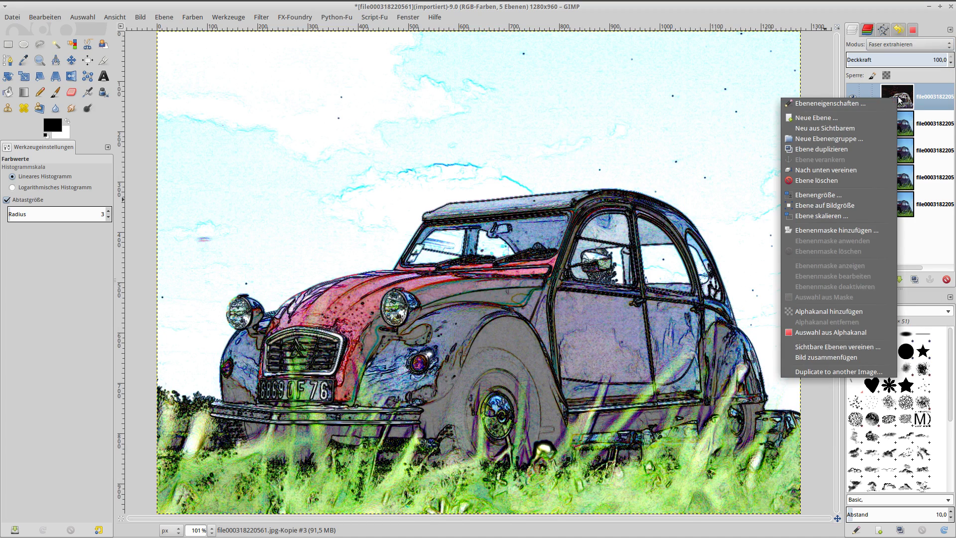
click(862, 170)
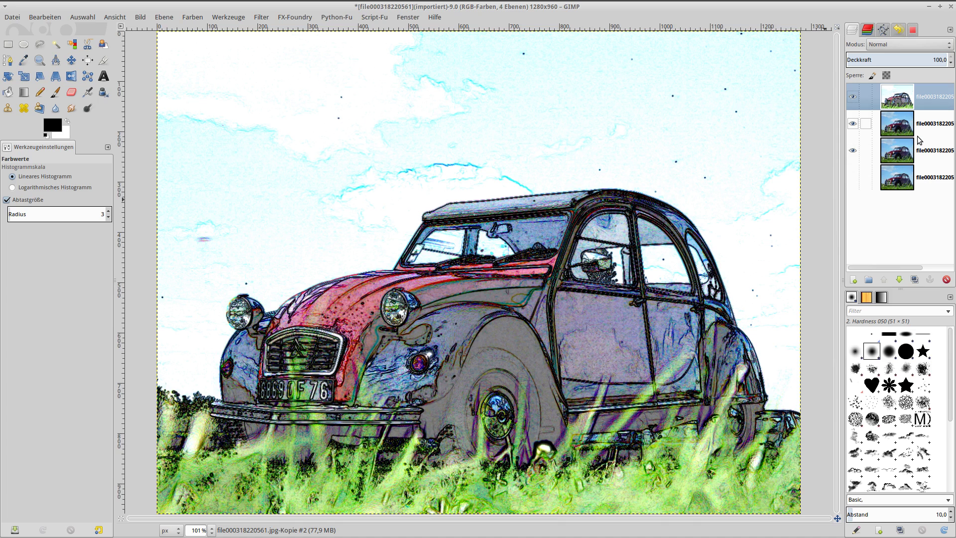
Set the new top layer to Value (Wert) mode and merge it down.
click(900, 44)
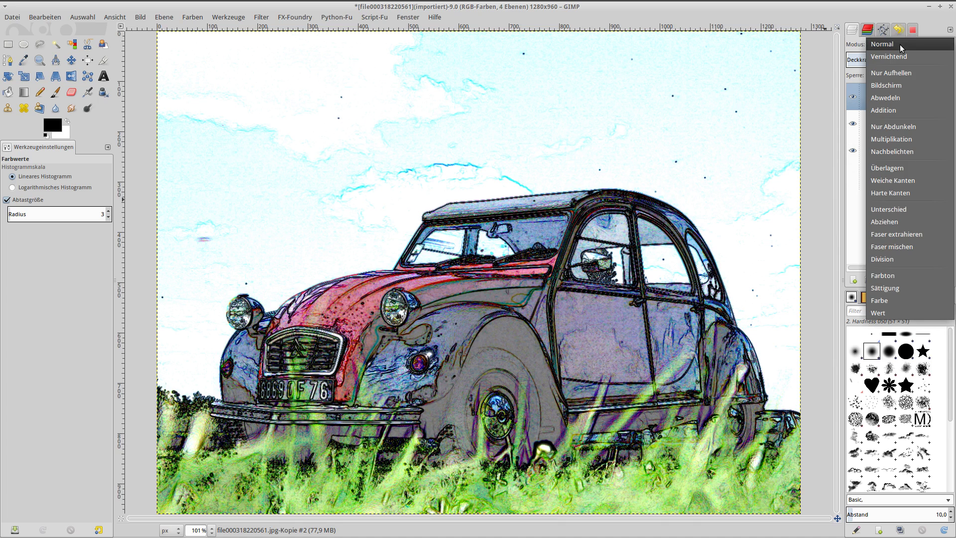
click(896, 311)
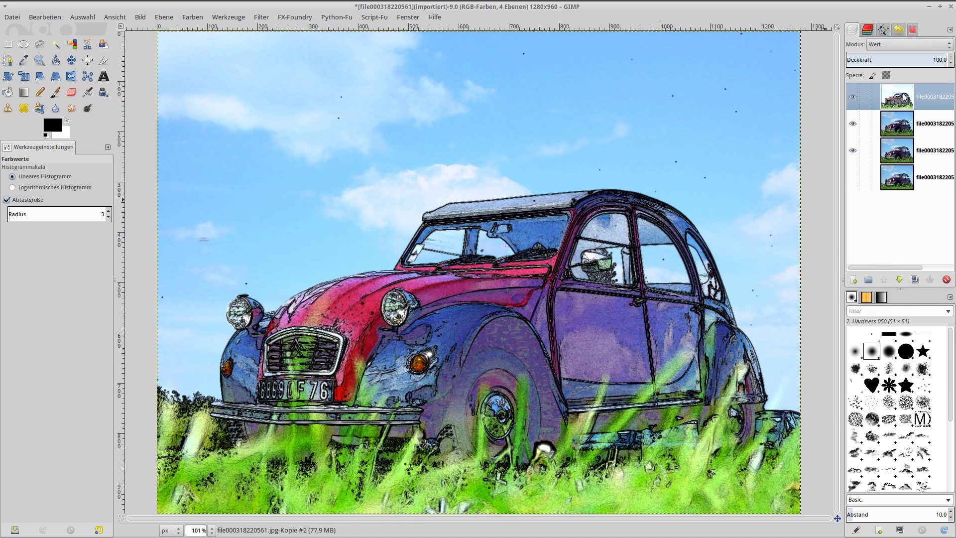
right_click(908, 100)
click(874, 166)
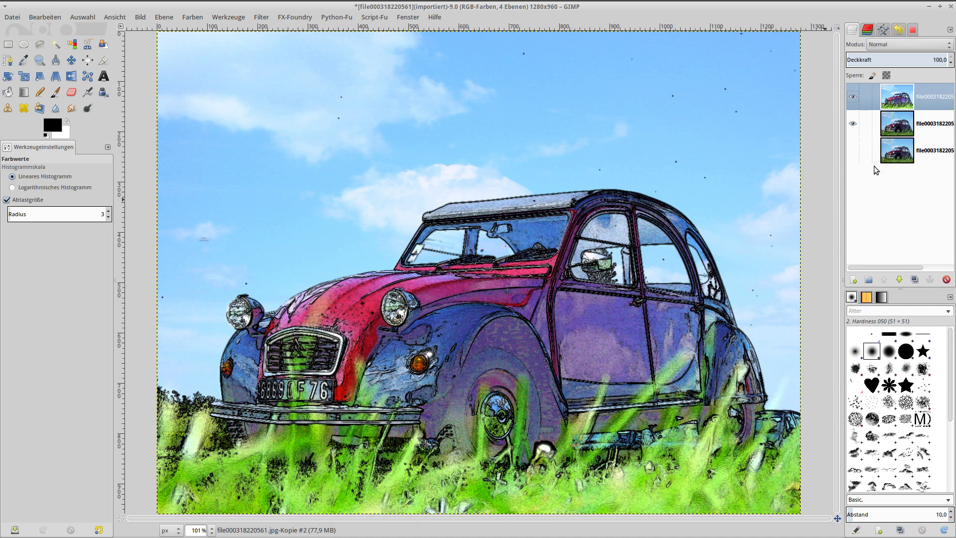
Apply G'MIC's Enhancement > Smooth [anisotropic] filter to the top layer.
click(259, 17)
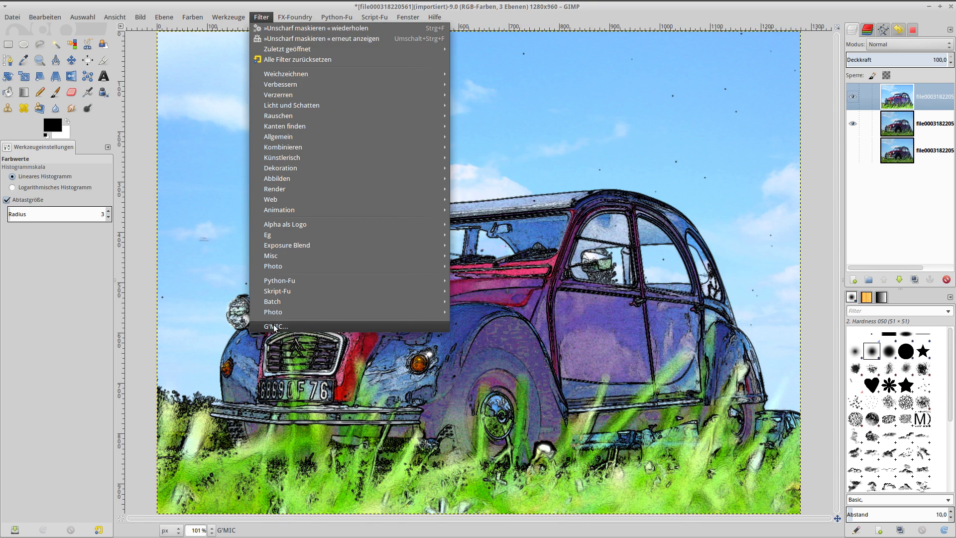
click(446, 204)
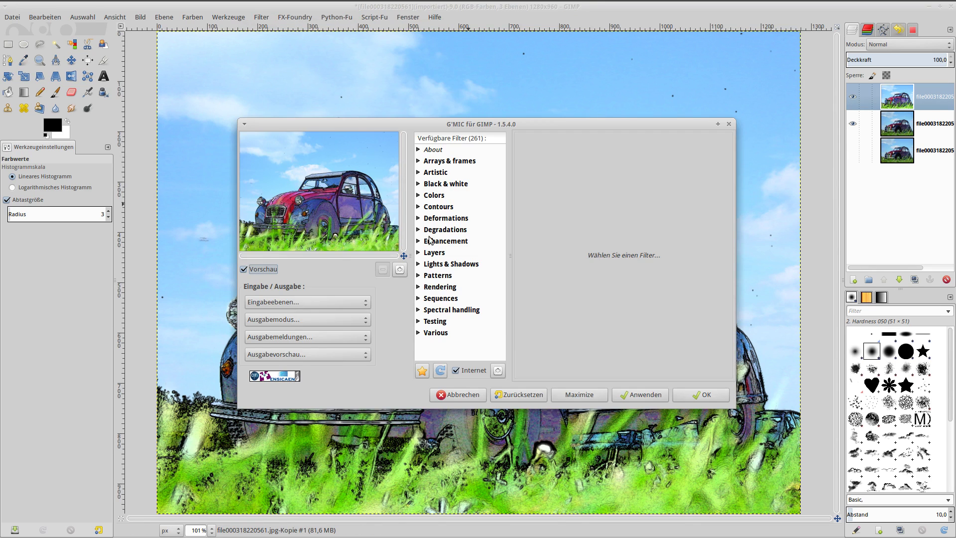
click(419, 241)
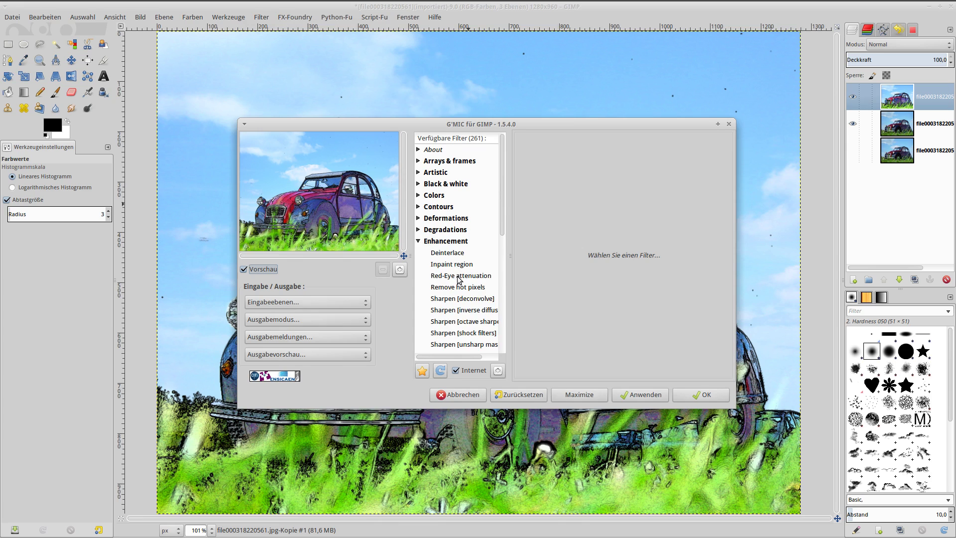
scroll(459, 279, down, 4)
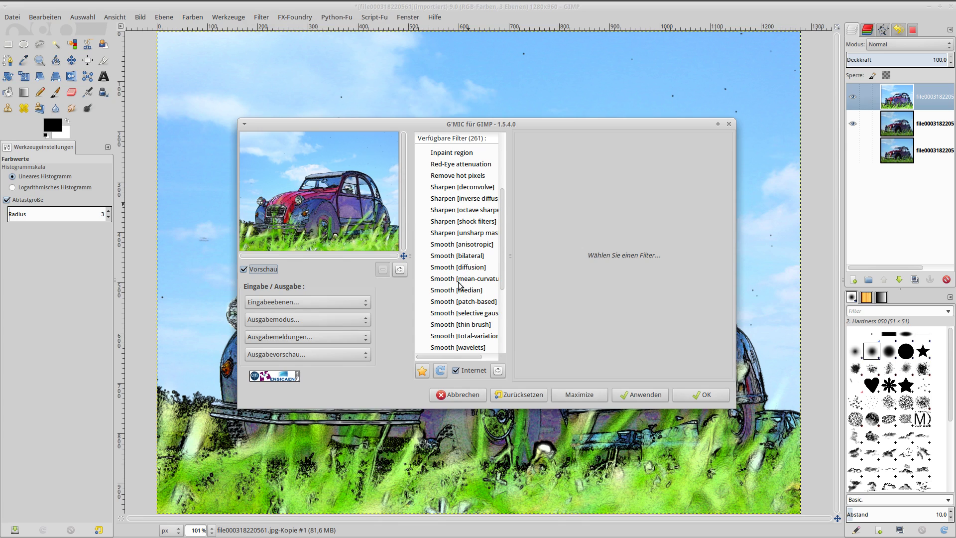
click(467, 247)
click(383, 269)
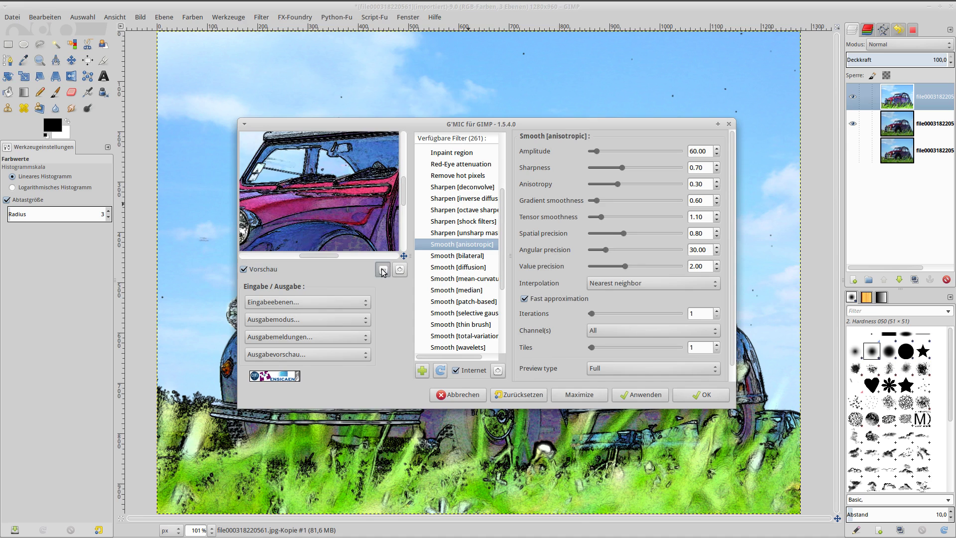
click(701, 395)
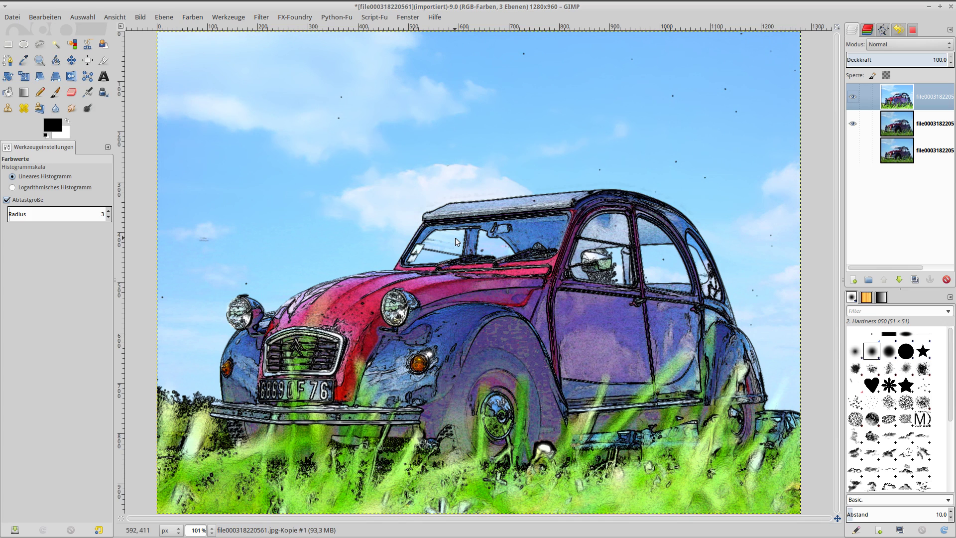
Apply G'MIC's Artistic > Poster edges filter, previewing the whole car.
click(261, 18)
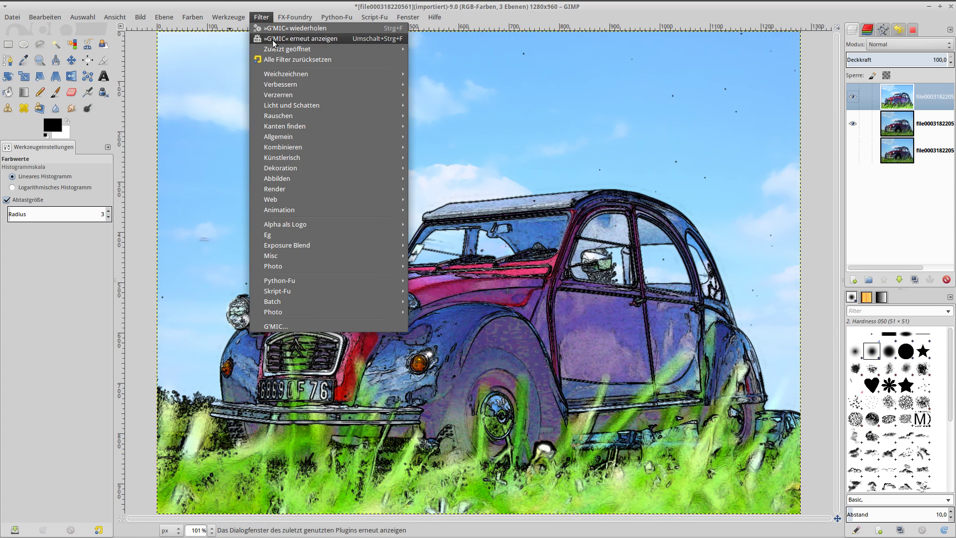
click(273, 39)
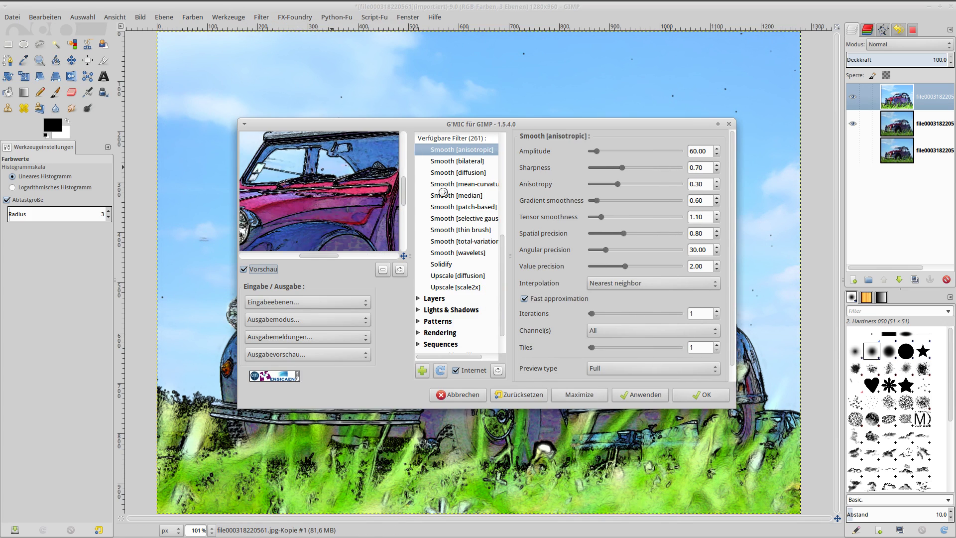
scroll(436, 189, up, 3)
scroll(436, 189, up, 3)
scroll(433, 188, up, 3)
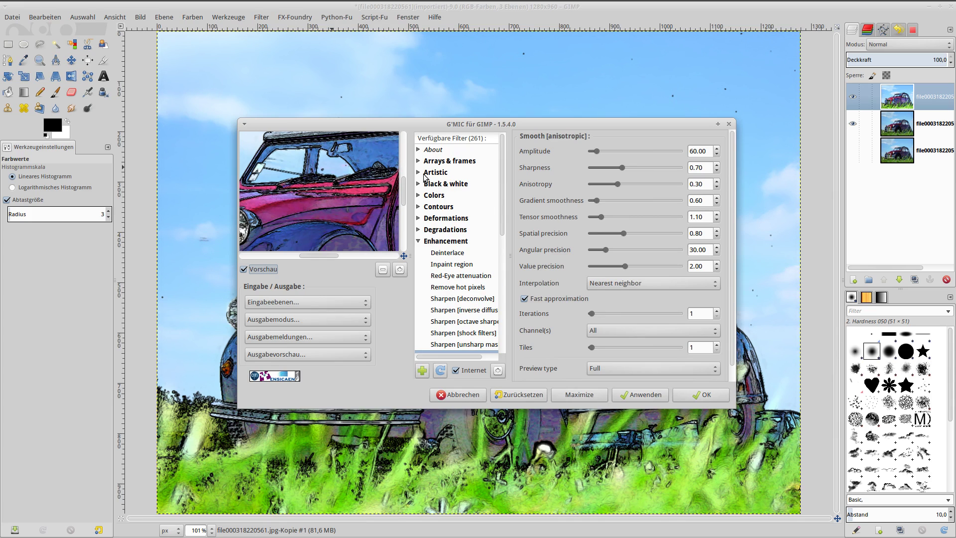
click(418, 172)
scroll(447, 259, down, 1)
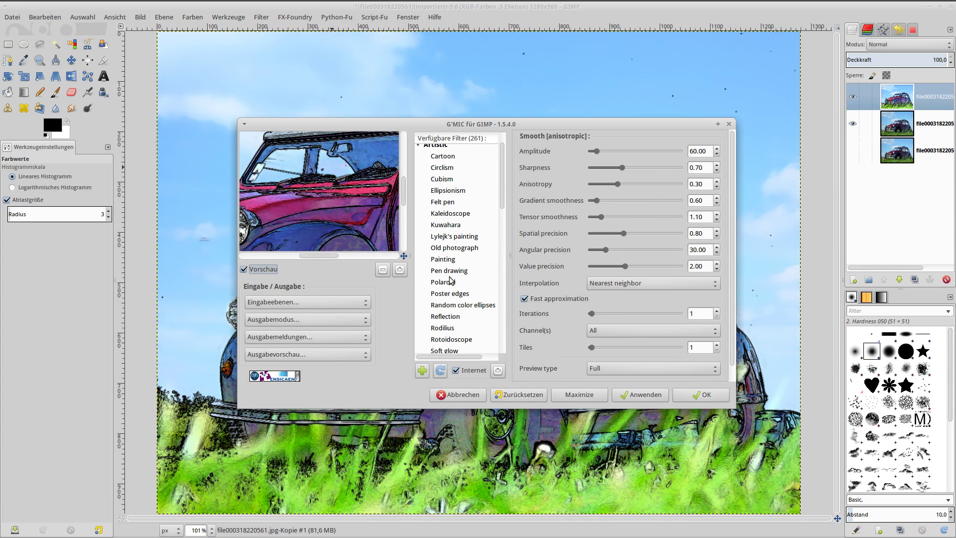
click(454, 295)
click(383, 270)
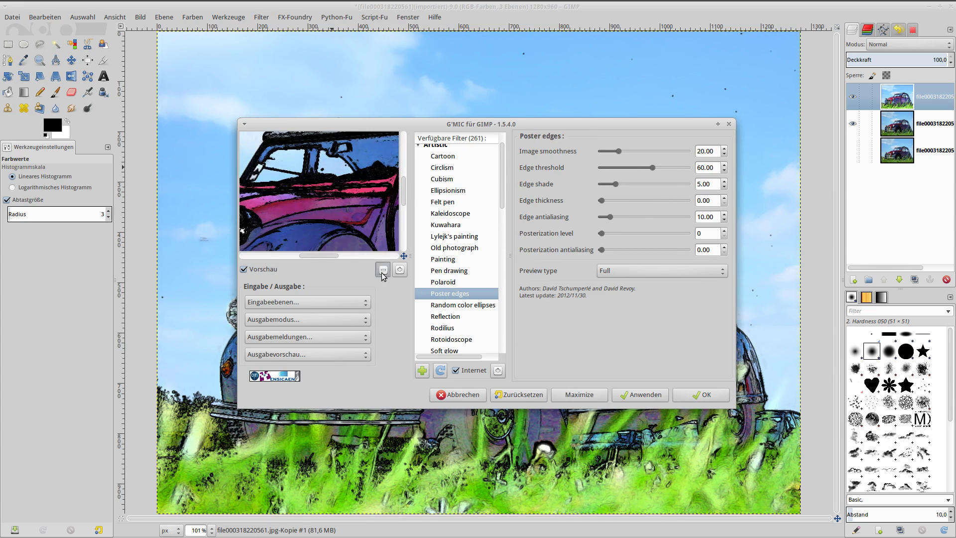
click(383, 270)
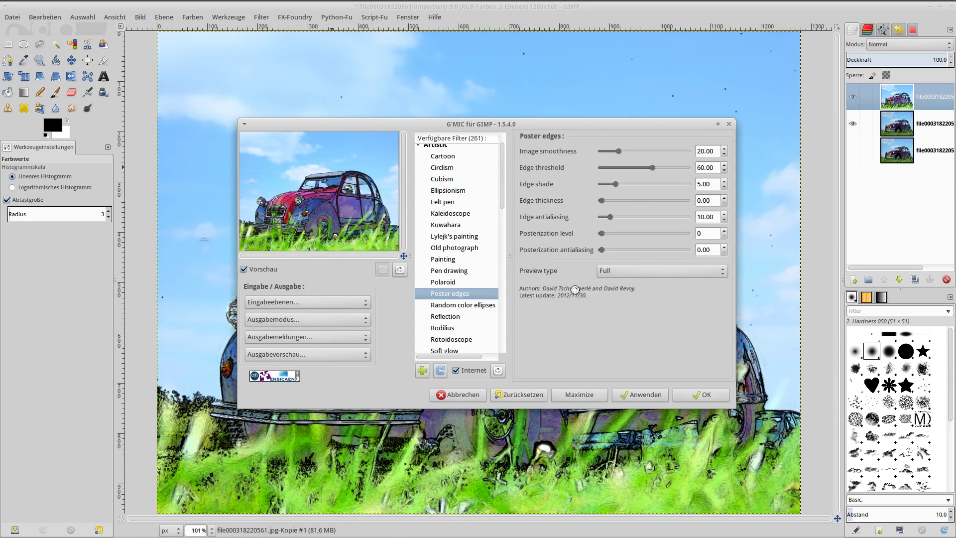
click(697, 393)
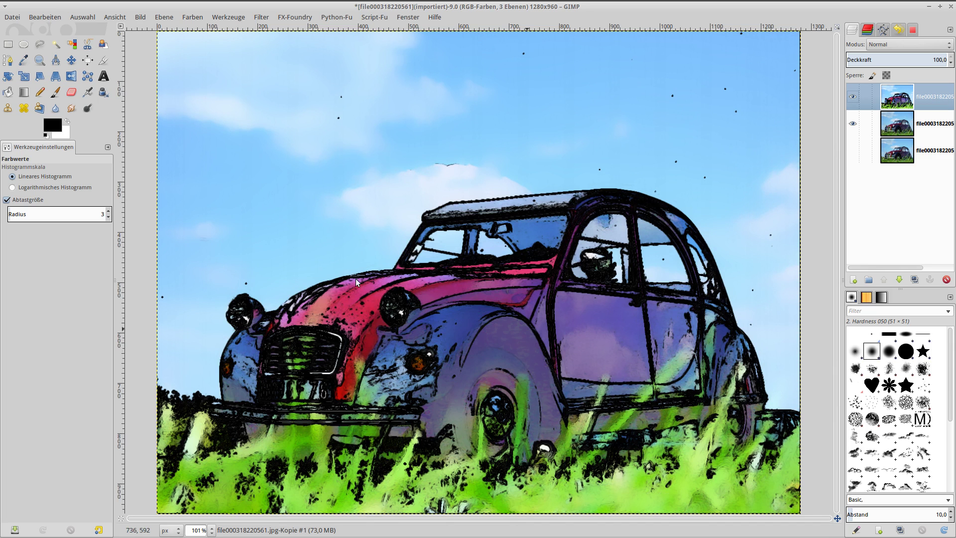
Apply Unsharp Mask with radius 125 and amount 0.50 to the top layer.
click(264, 18)
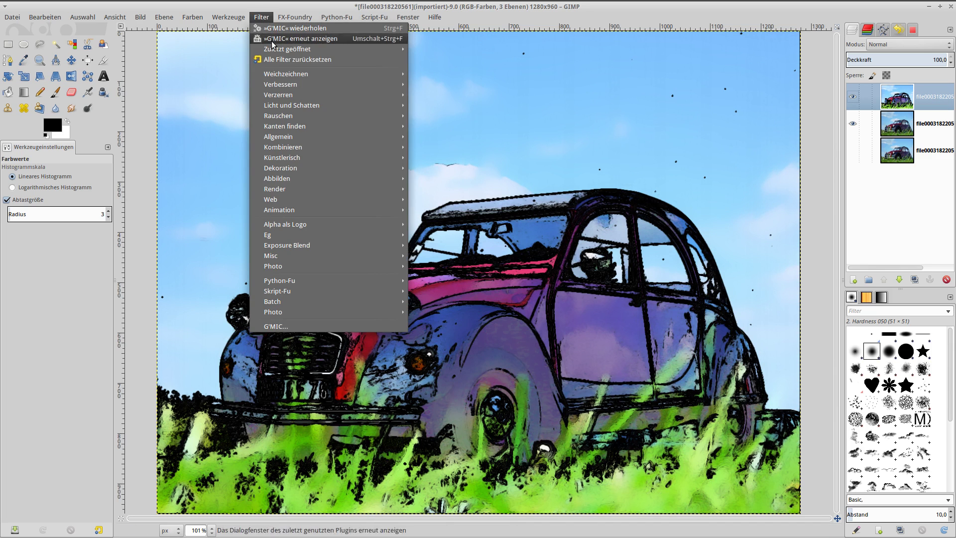
mouse_move(281, 84)
click(463, 245)
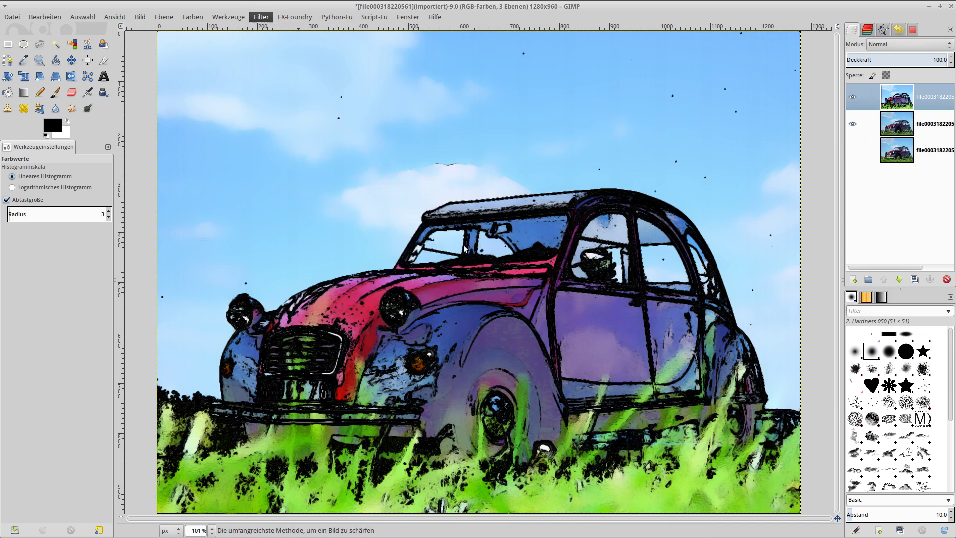
double_click(546, 306)
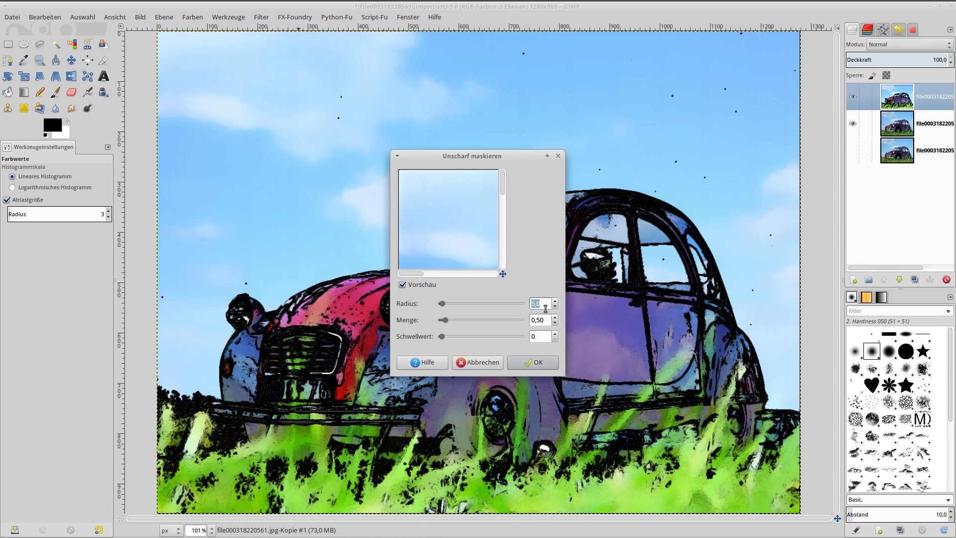
text(125)
click(548, 322)
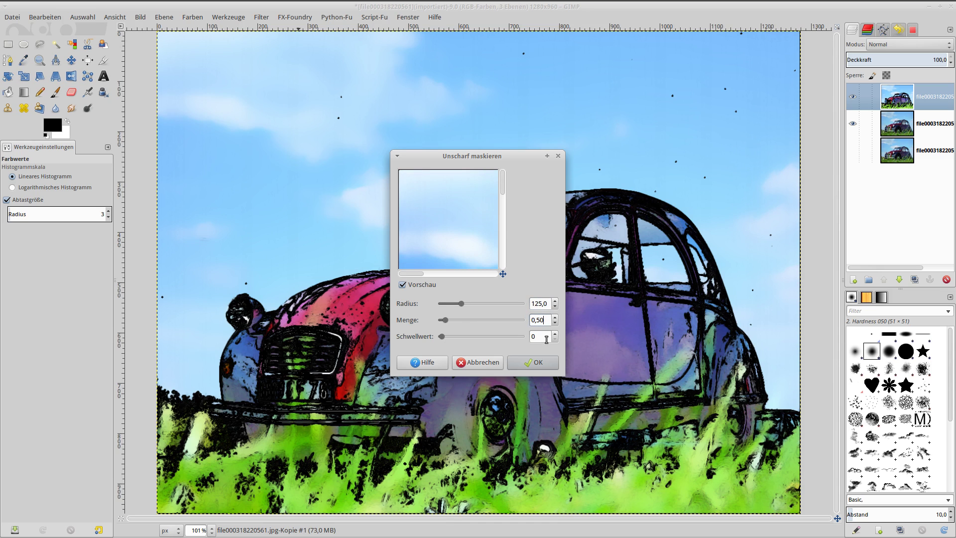
click(536, 364)
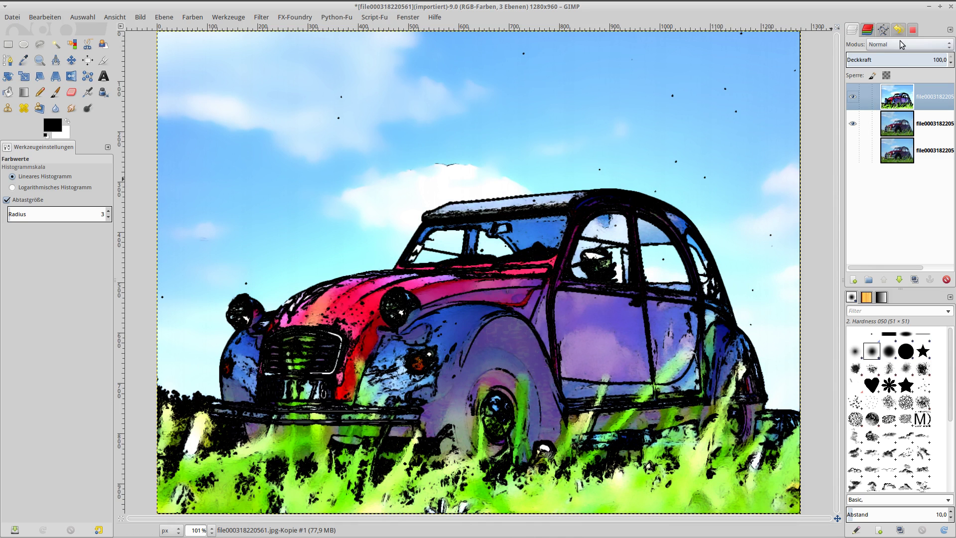
Switch the top layer to Value (Wert) blend mode and merge it down.
click(901, 44)
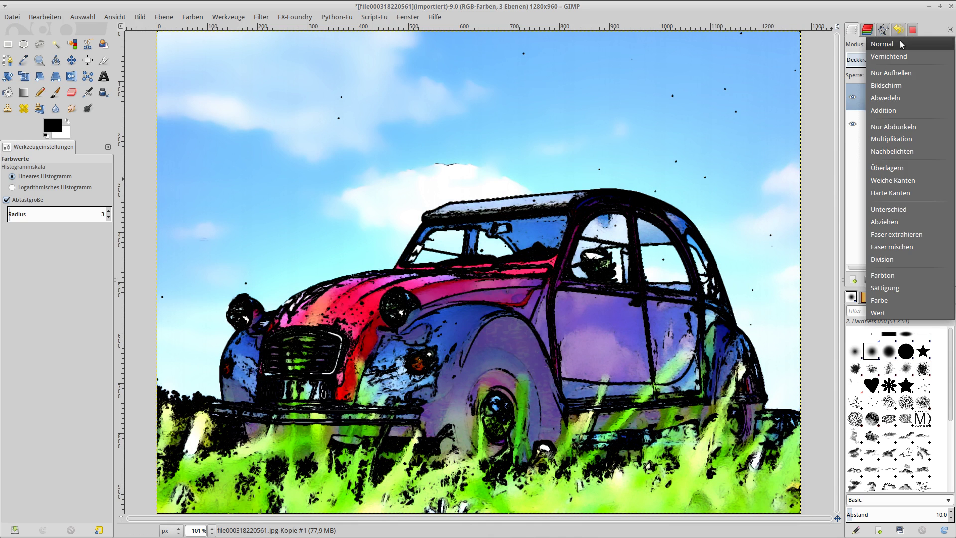
click(894, 312)
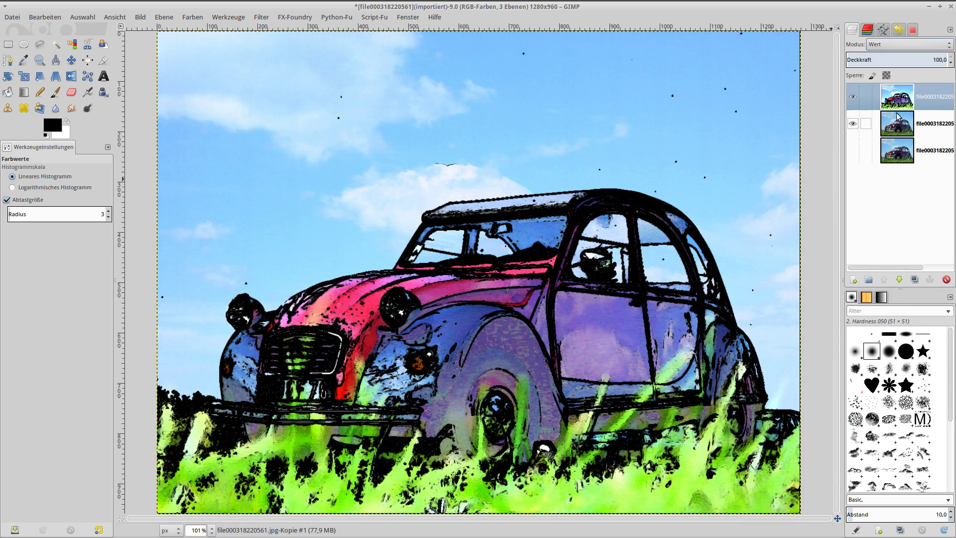
right_click(890, 97)
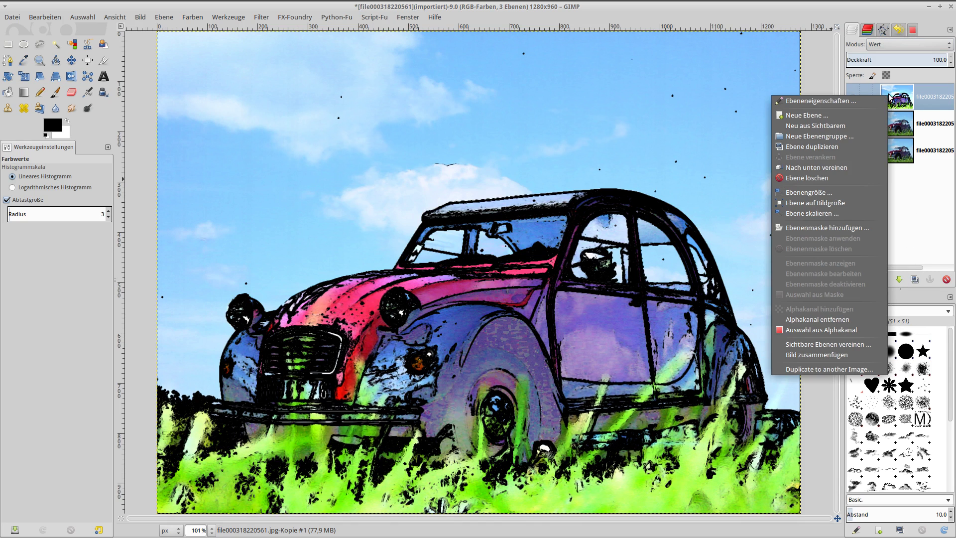
click(856, 168)
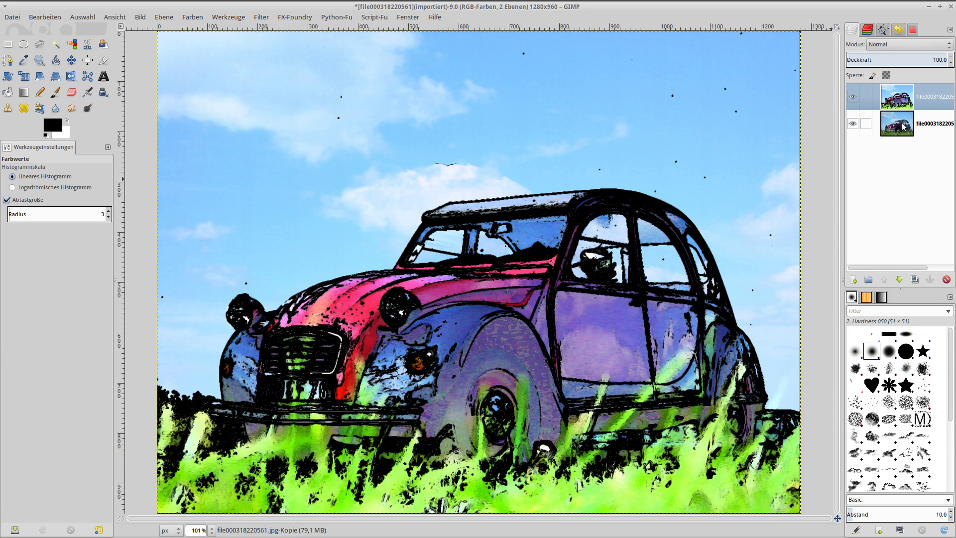
click(853, 98)
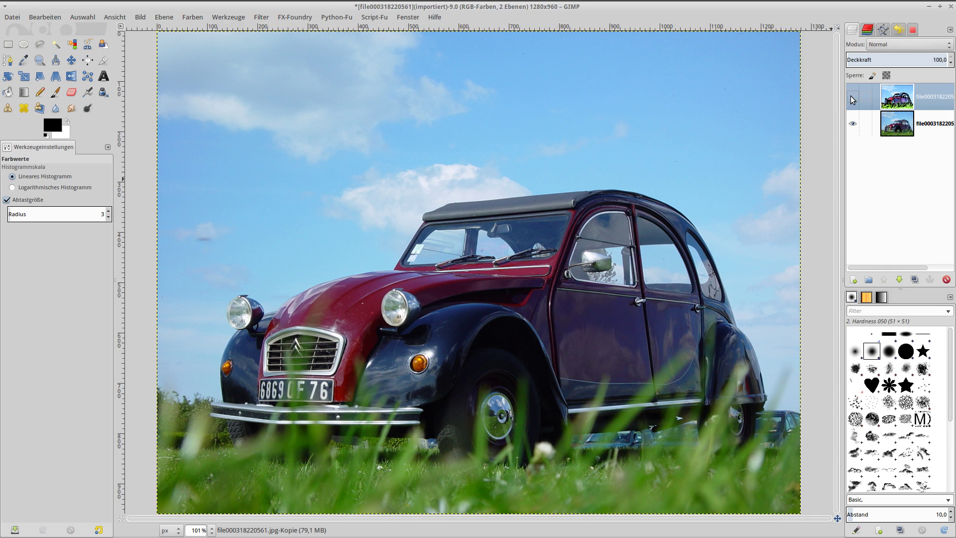
click(851, 98)
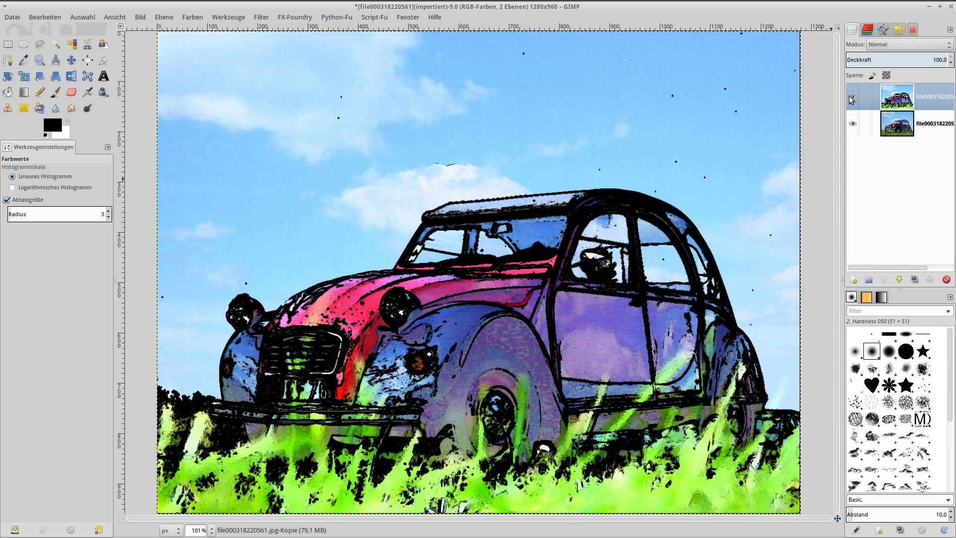
click(851, 98)
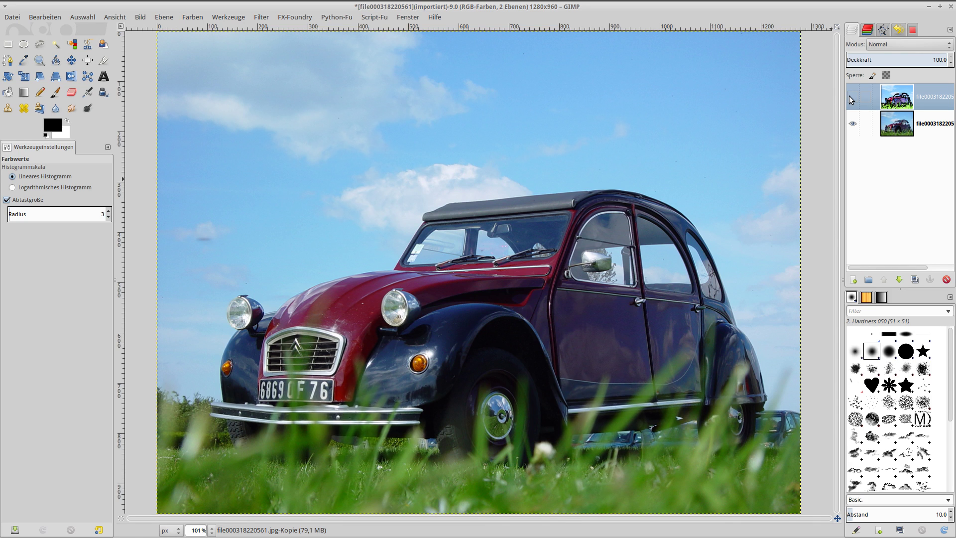
click(851, 97)
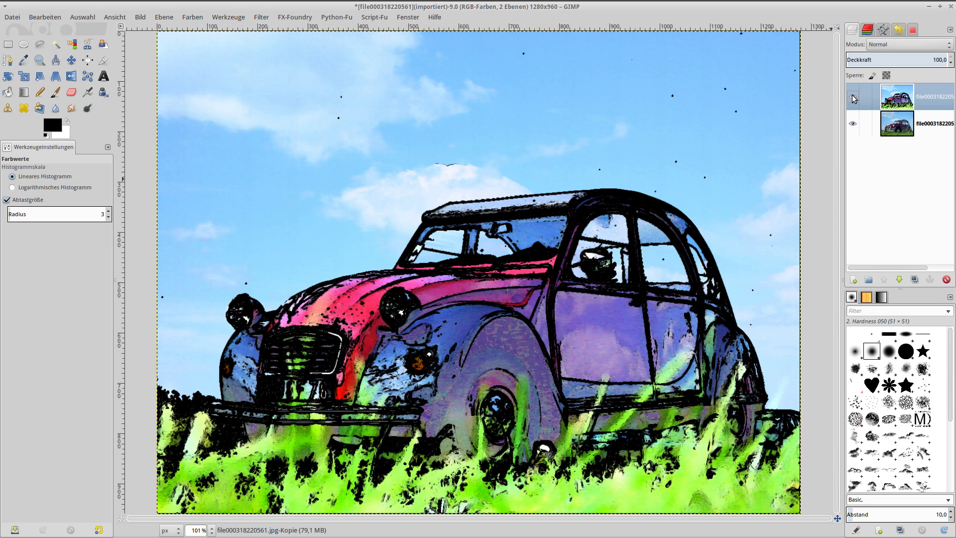
click(852, 98)
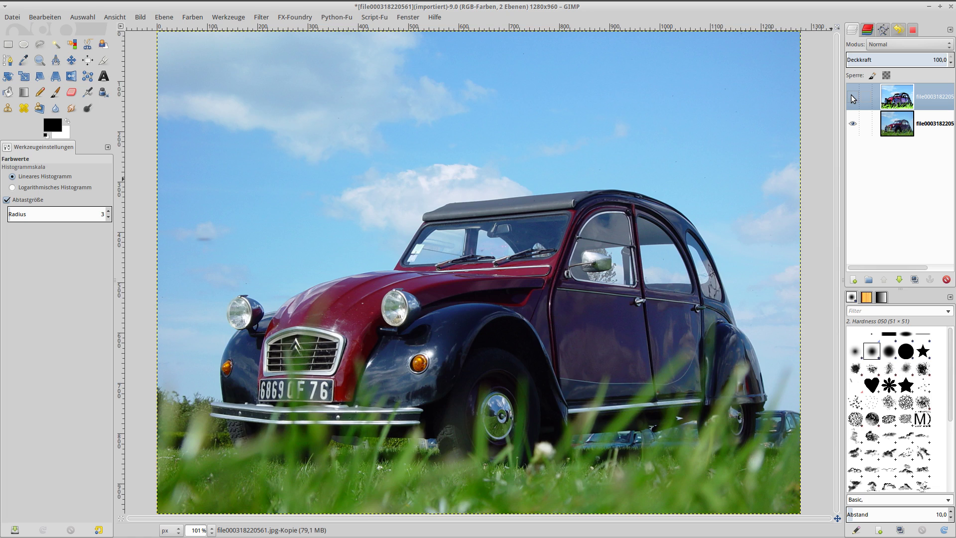
click(852, 98)
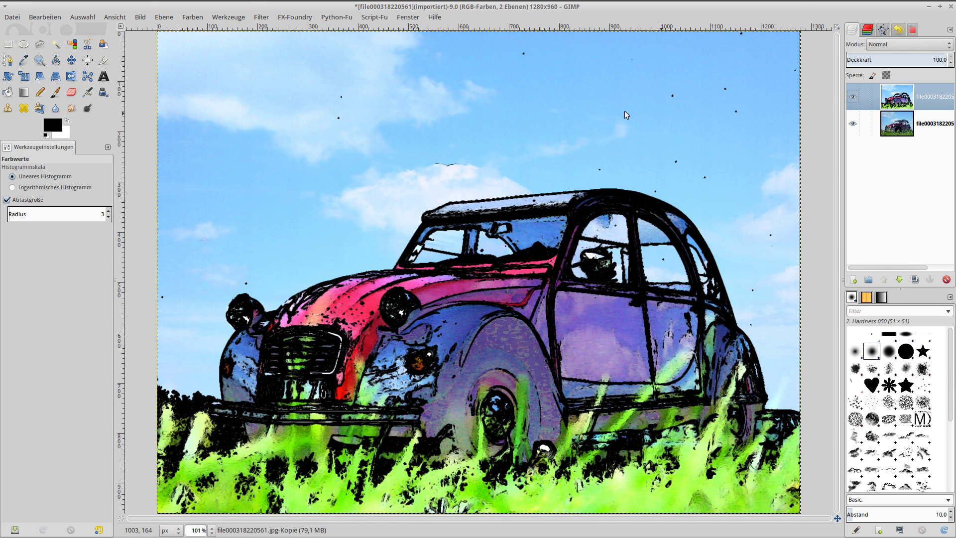
click(132, 6)
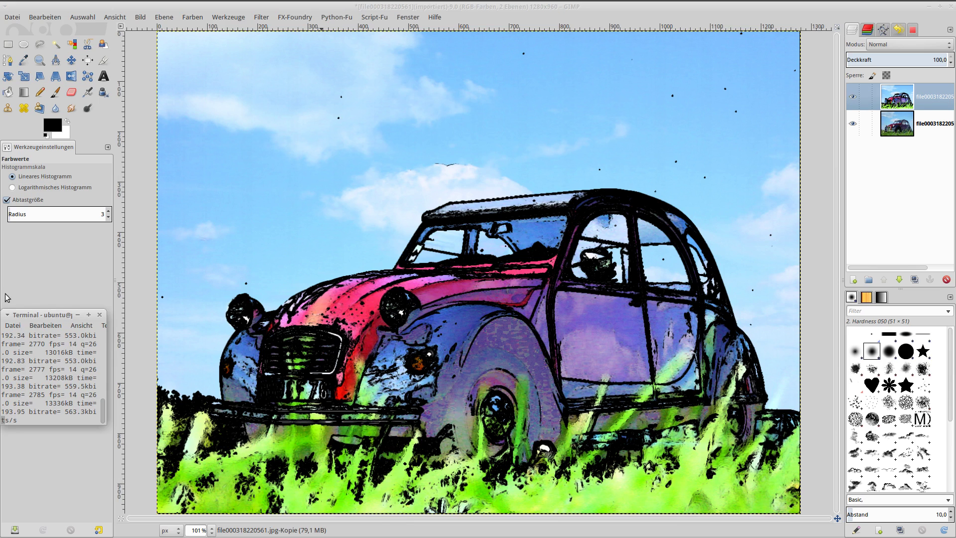